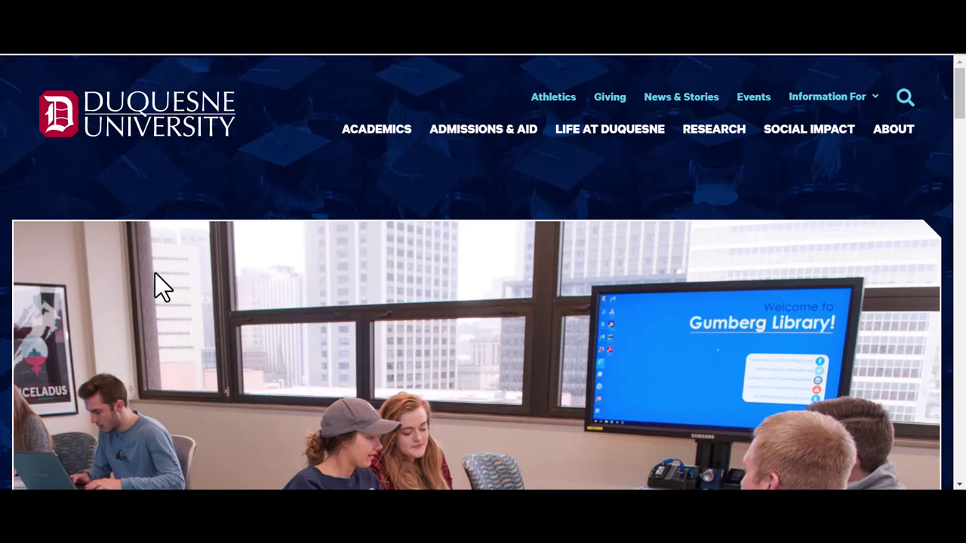
# Step: Open the library's Research page and go to its Databases A to Z list
pyautogui.scroll(-10, 155, 279)
pyautogui.scroll(-7, 155, 274)
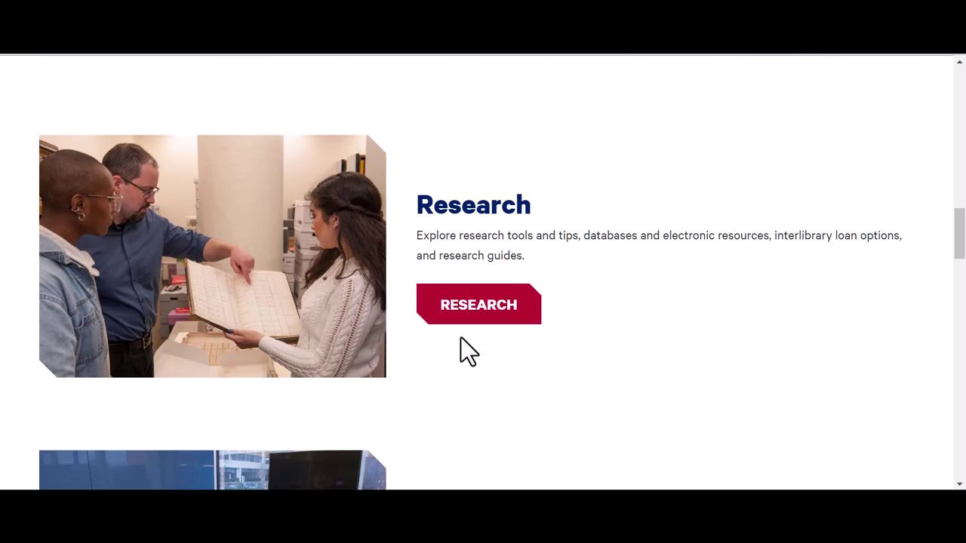
pyautogui.click(481, 317)
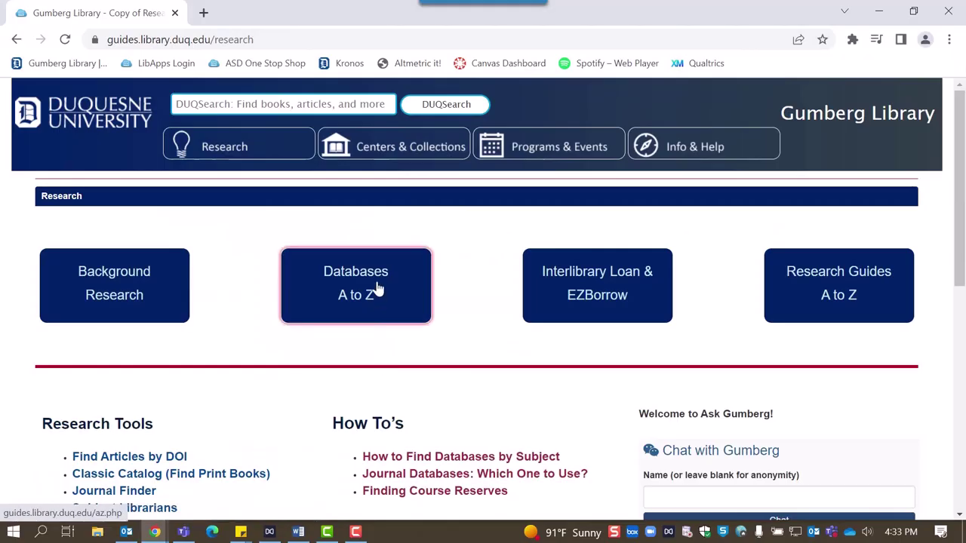
pyautogui.click(375, 287)
# Step: Filter the database list by the Health Sciences subject and open Embase from it
pyautogui.click(195, 280)
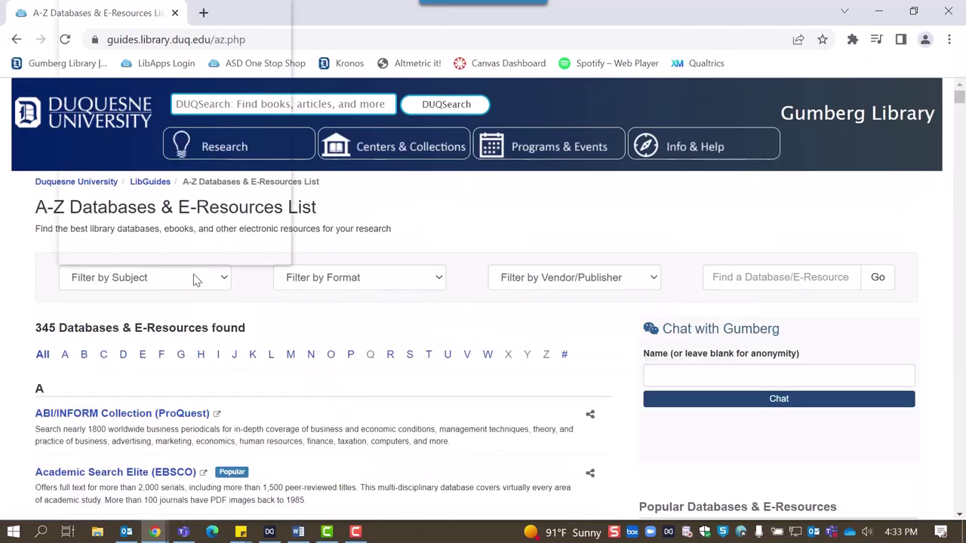
pyautogui.scroll(-4, 182, 197)
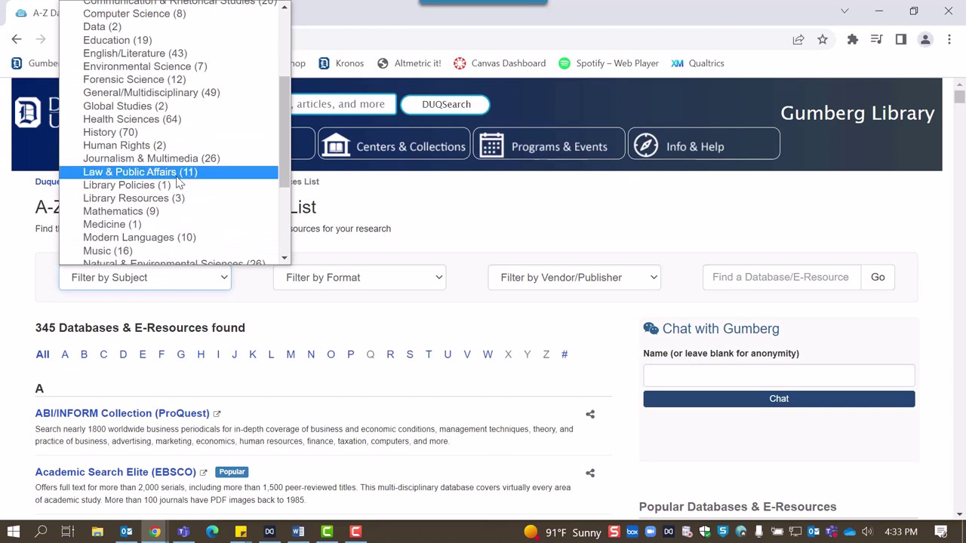
pyautogui.click(175, 127)
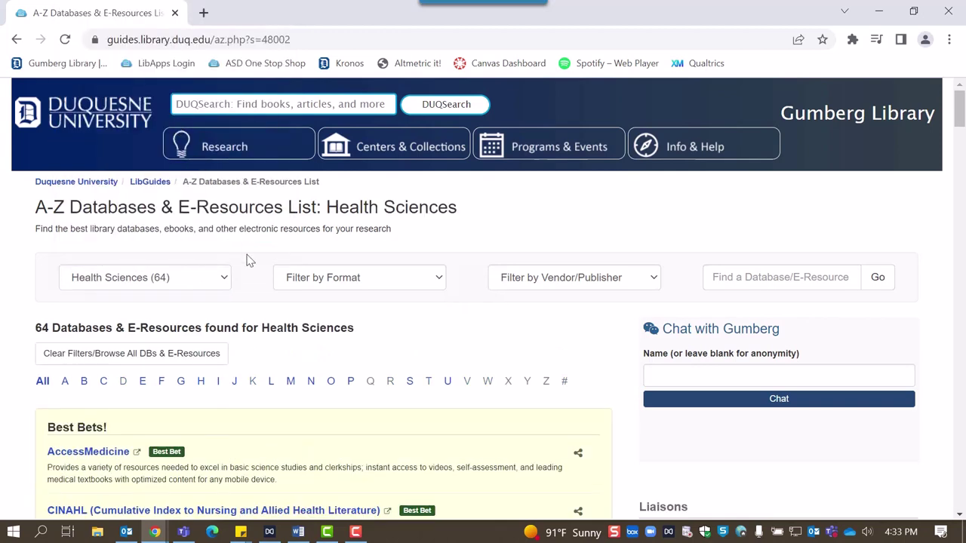
pyautogui.scroll(-4, 253, 280)
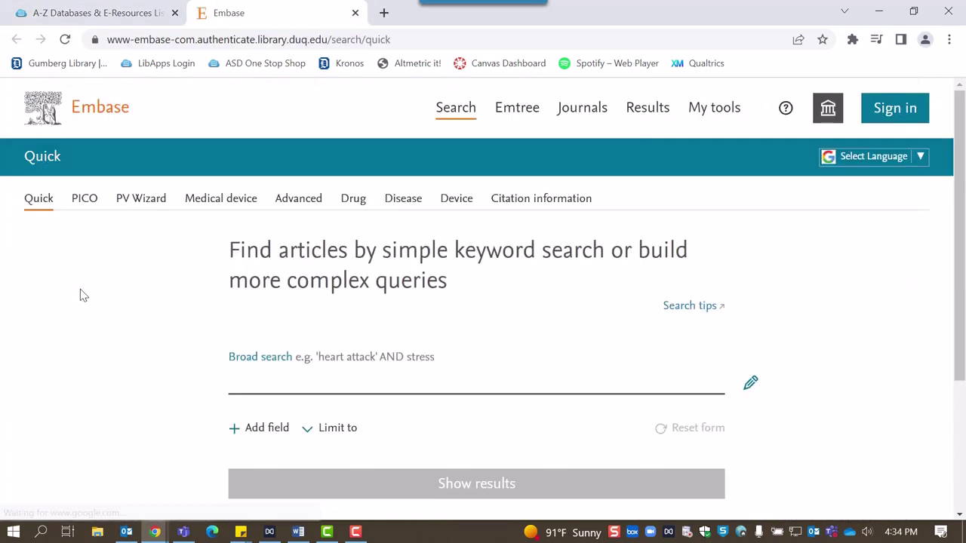
# Step: In the PICO search form, enter type 2 diabetes as Population using the term non insulin dependent diabetes mellitus, and add and review its synonyms
pyautogui.click(89, 202)
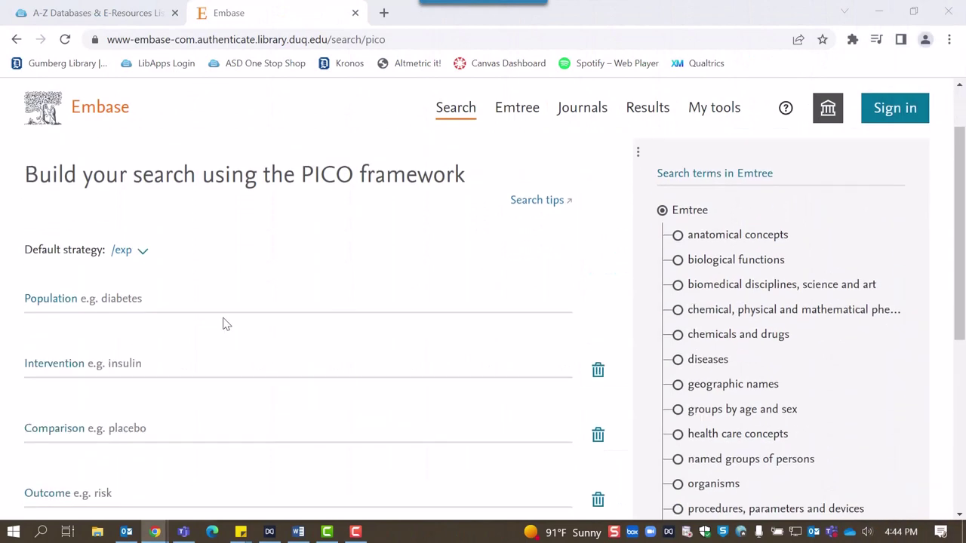
pyautogui.click(194, 303)
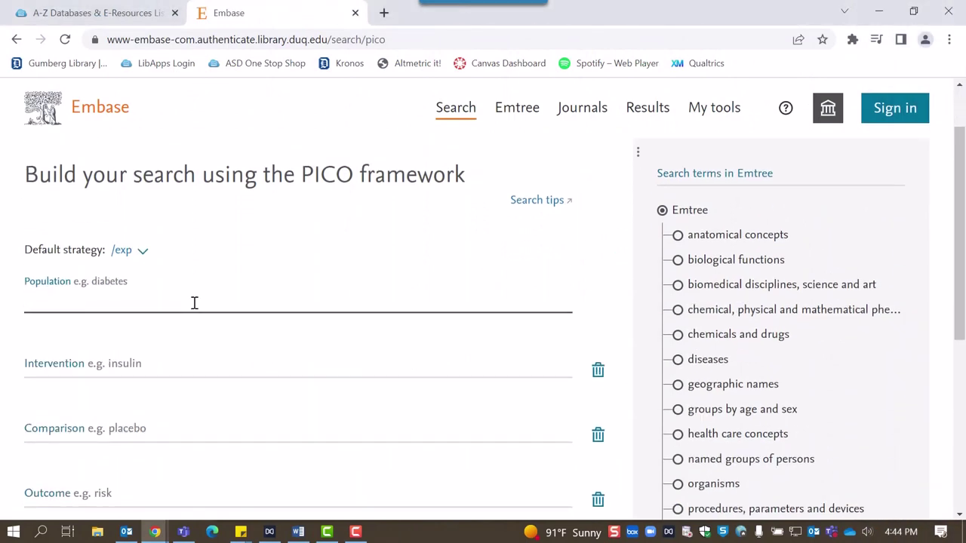
pyautogui.write('type 2 diabetes')
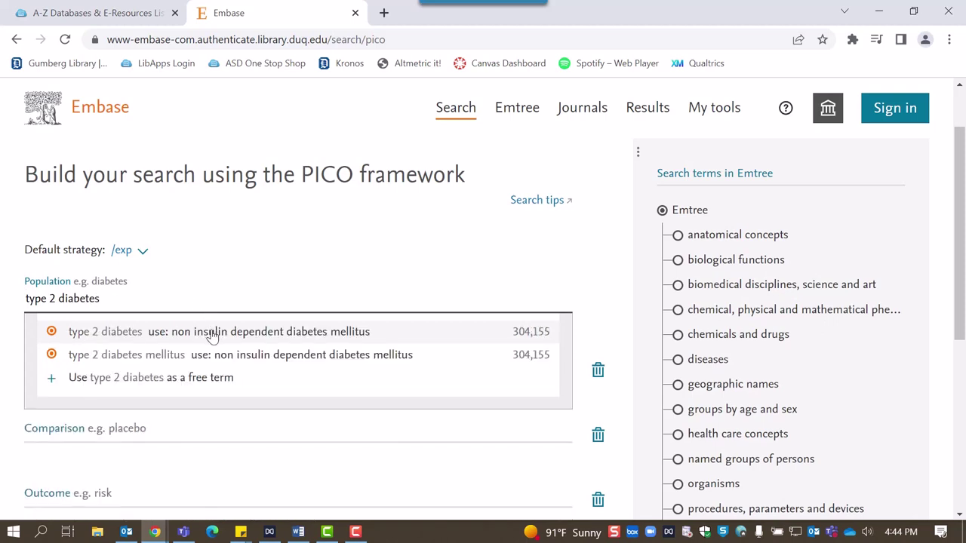
pyautogui.click(213, 333)
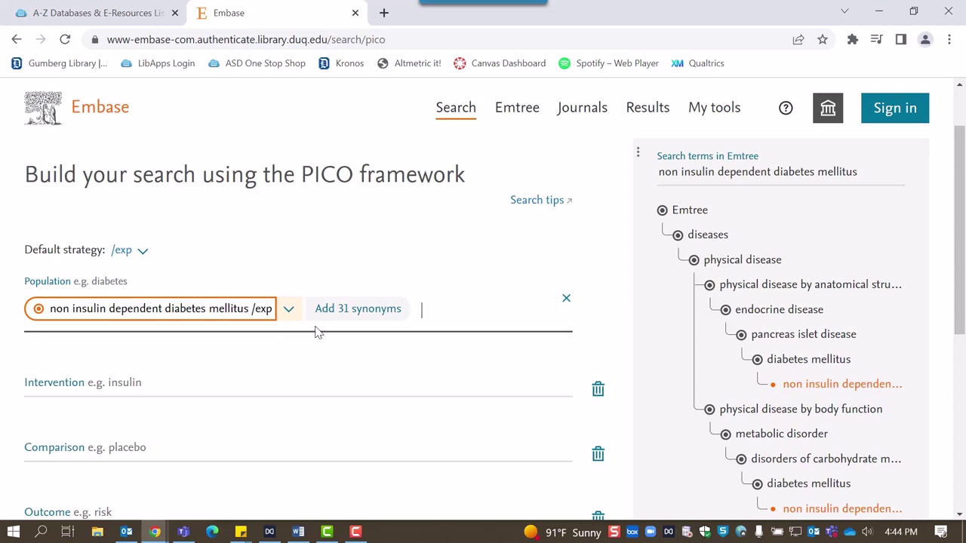
pyautogui.click(357, 308)
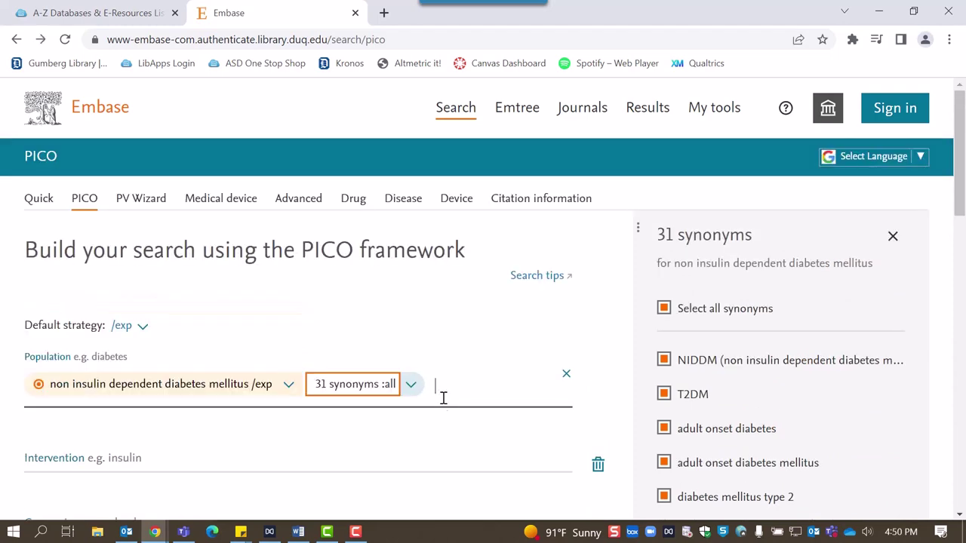
pyautogui.scroll(-2, 442, 397)
pyautogui.scroll(-4, 750, 219)
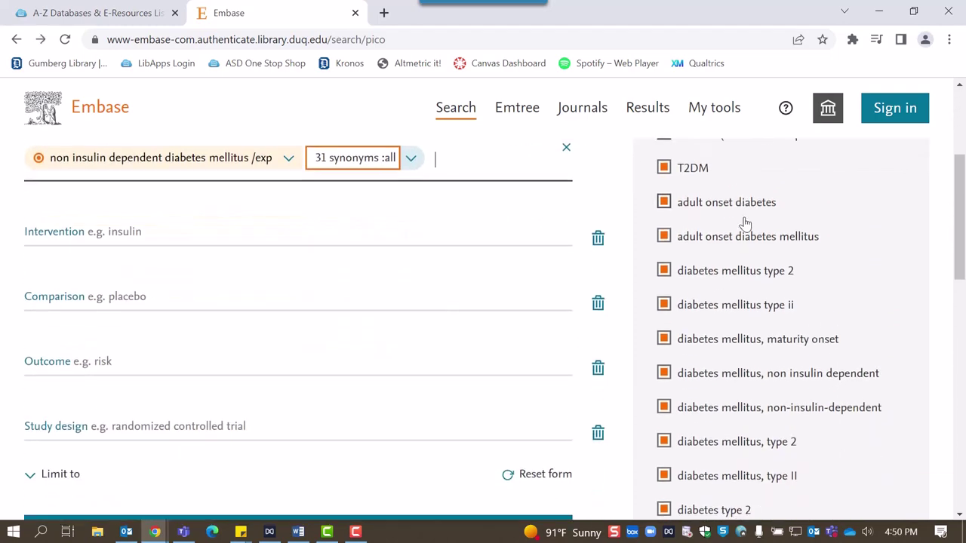
pyautogui.scroll(5, 743, 225)
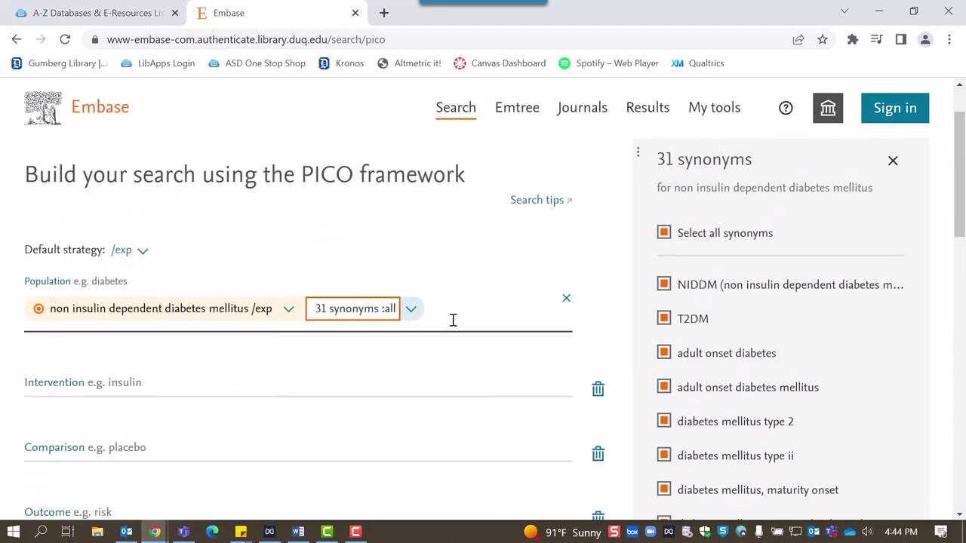
# Step: Add the Emtree term adult with all its synonyms to Population, combined with the diabetes term using AND
pyautogui.write('adults')
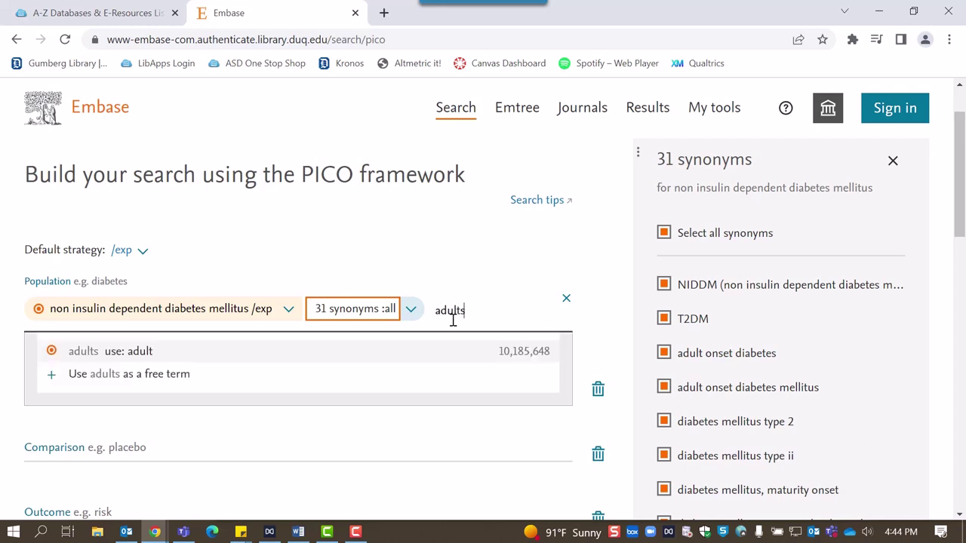
pyautogui.click(454, 353)
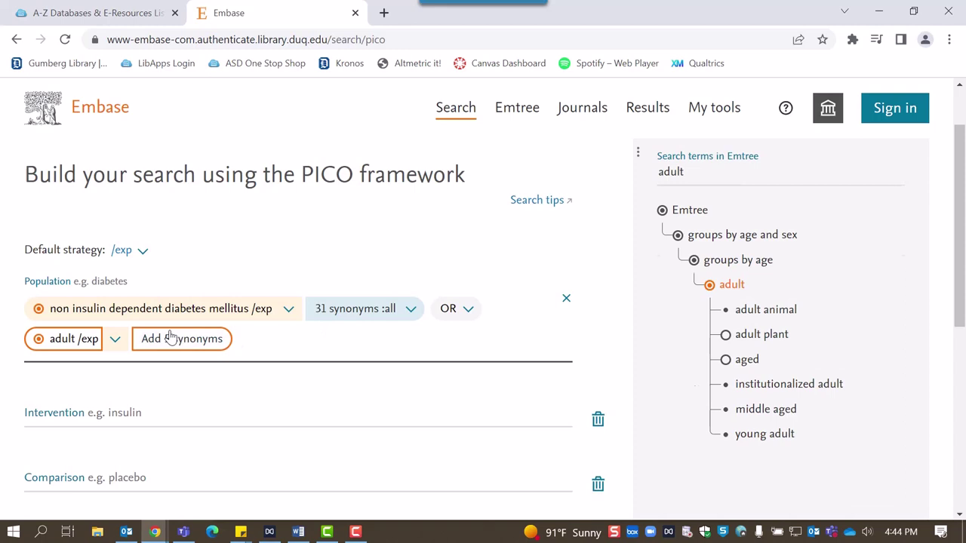
pyautogui.click(170, 338)
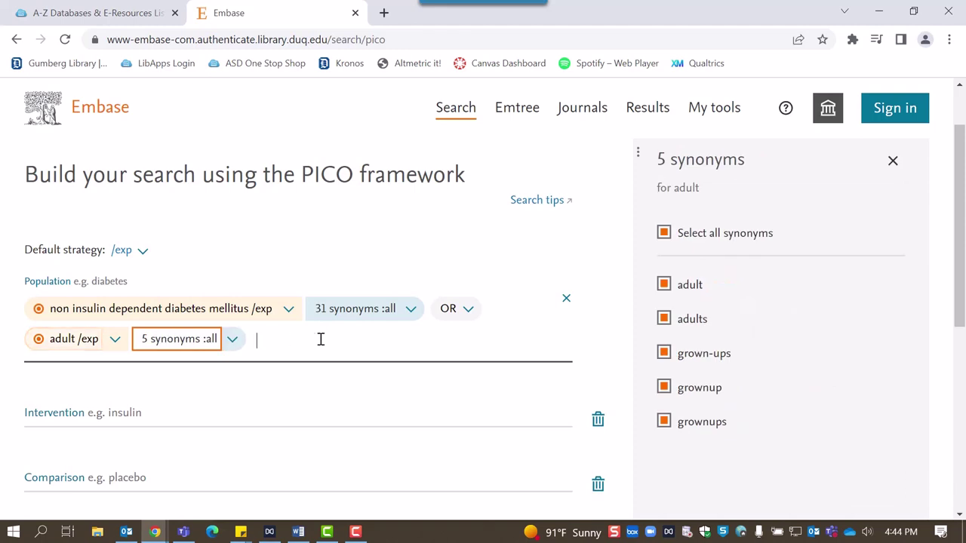
pyautogui.click(468, 309)
pyautogui.click(382, 453)
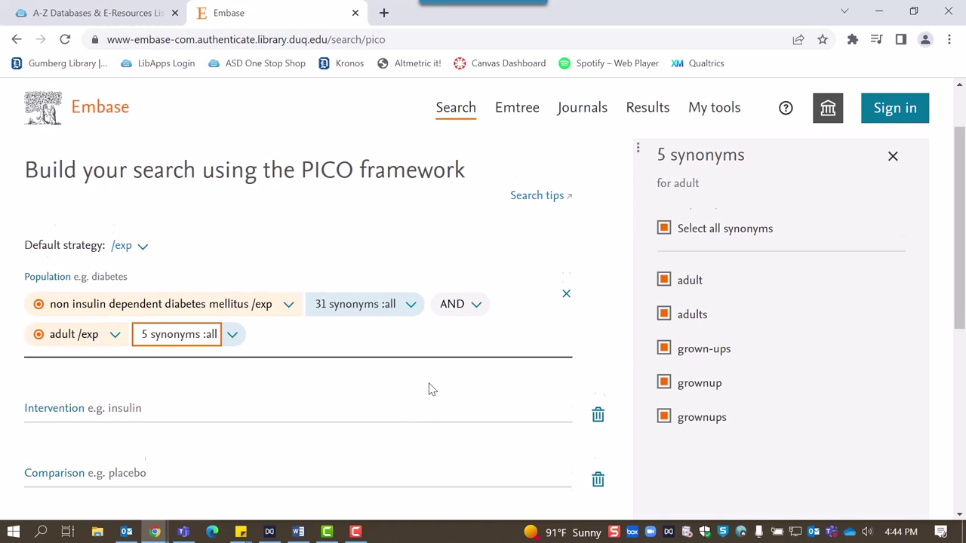
# Step: Enter mobile devices as a free term in the Intervention field
pyautogui.scroll(-1, 429, 389)
pyautogui.click(287, 339)
pyautogui.write('mobile devices')
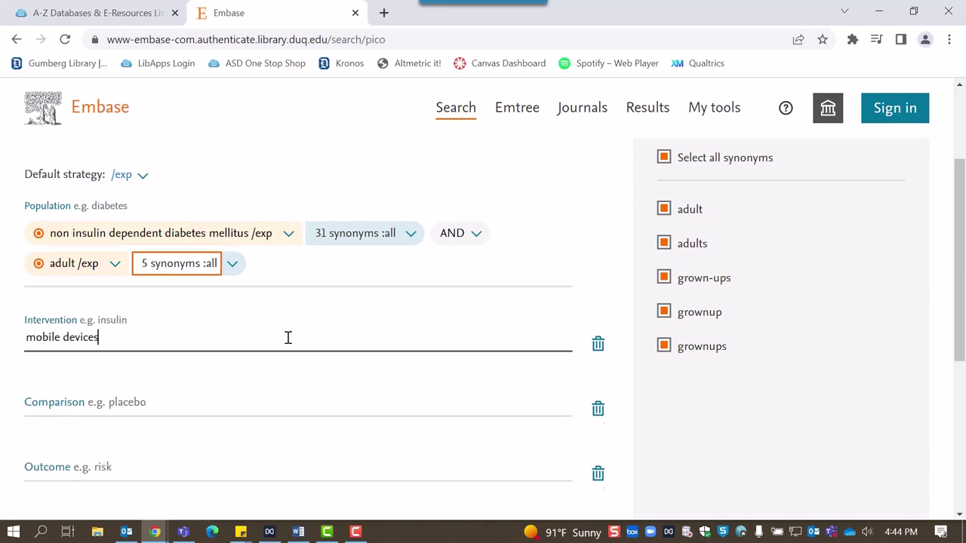
pyautogui.press('Return')
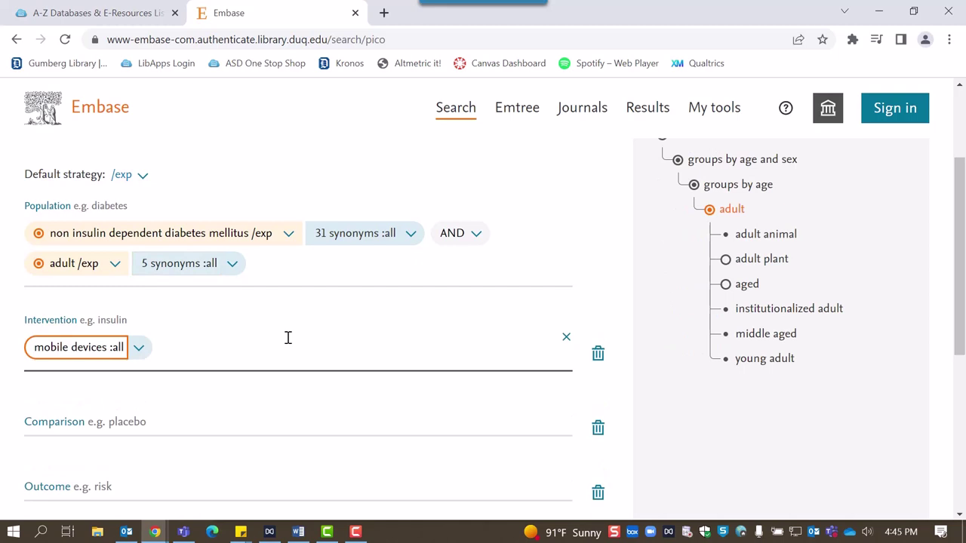
# Step: Add the Emtree terms mobile phone and smartphone, each with all its synonyms, to the Intervention field
pyautogui.write('mobile phone')
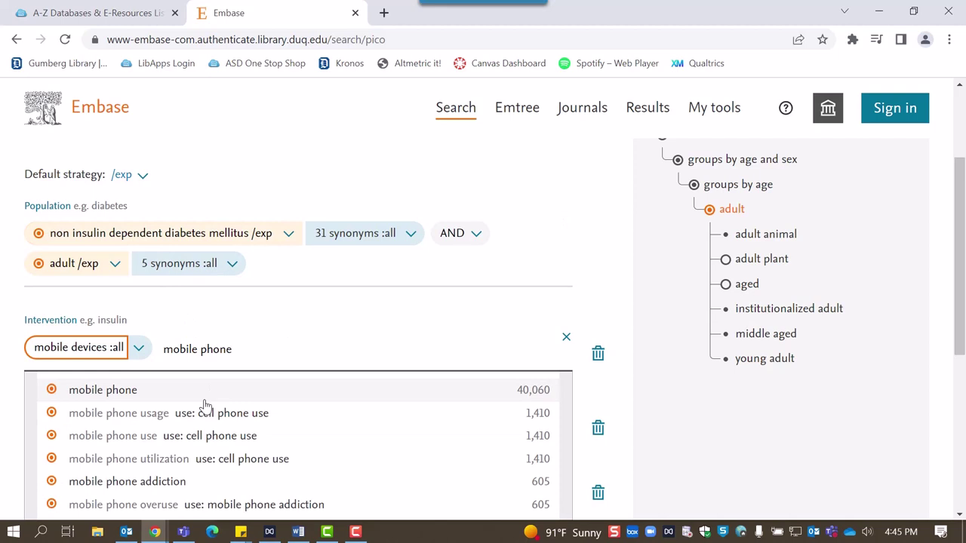
pyautogui.click(205, 401)
pyautogui.click(431, 350)
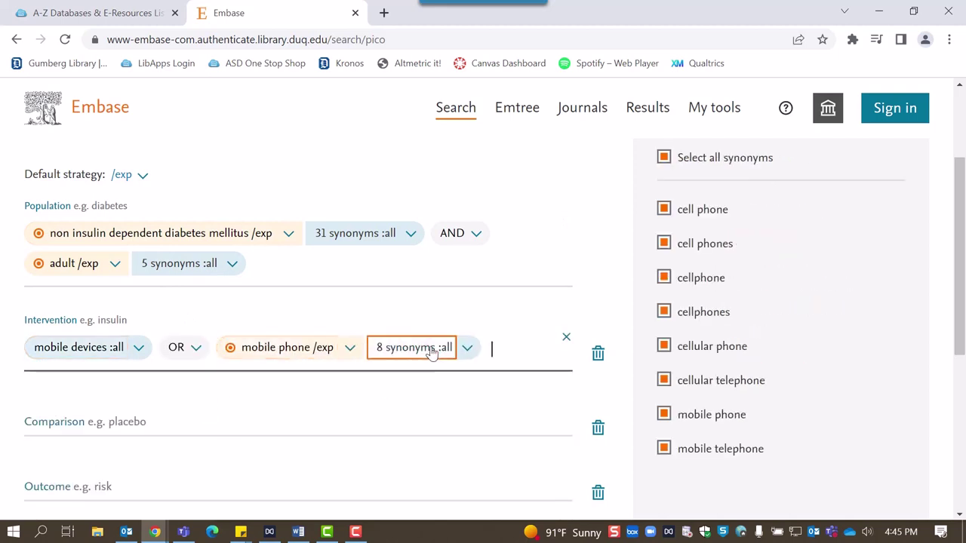
pyautogui.write('smartphone')
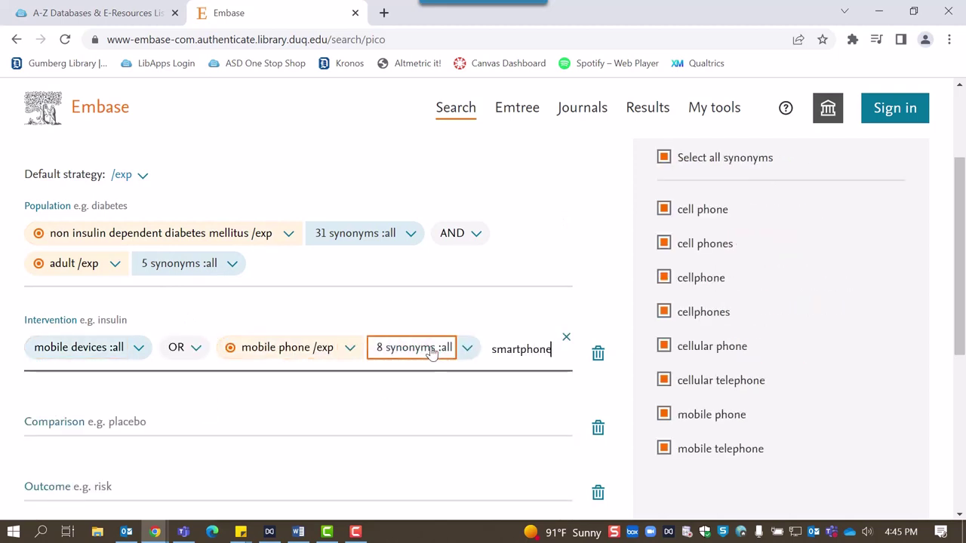
pyautogui.click(352, 392)
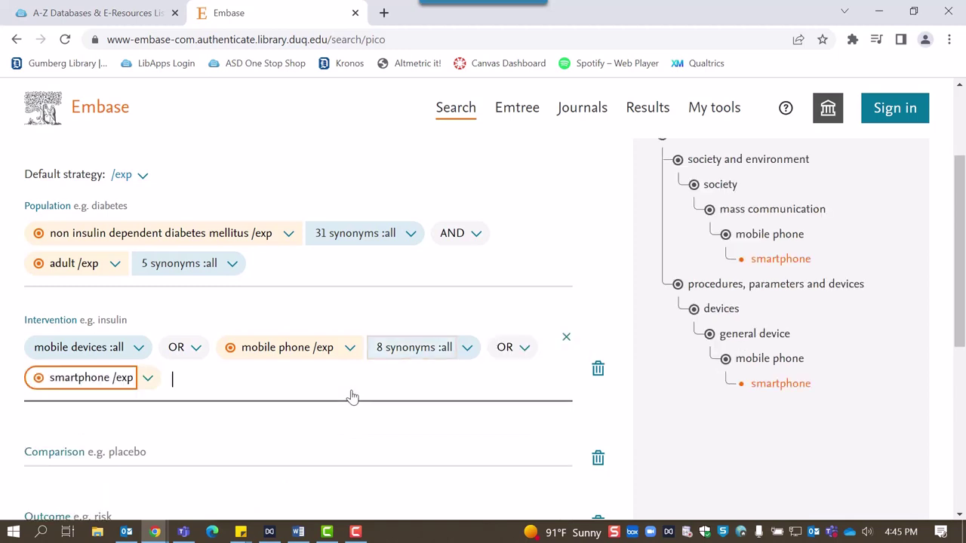
pyautogui.click(211, 379)
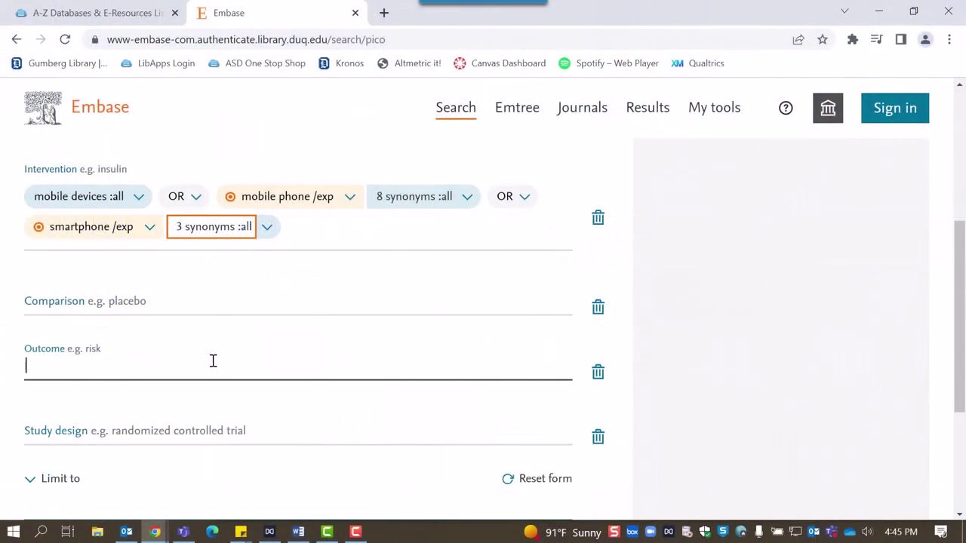
# Step: Enter self management as Outcome using the Emtree term self care with all its synonyms, and show the search results
pyautogui.write('self management')
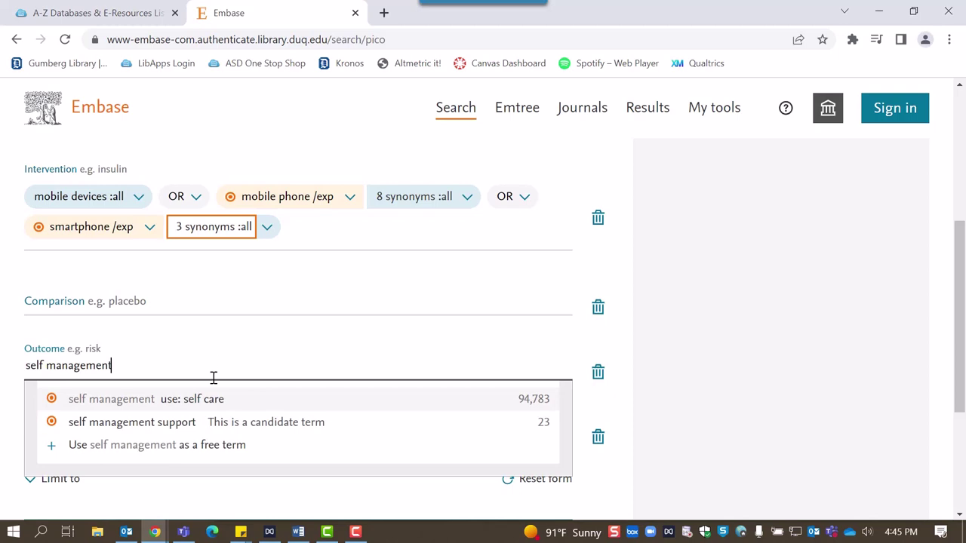
pyautogui.click(214, 402)
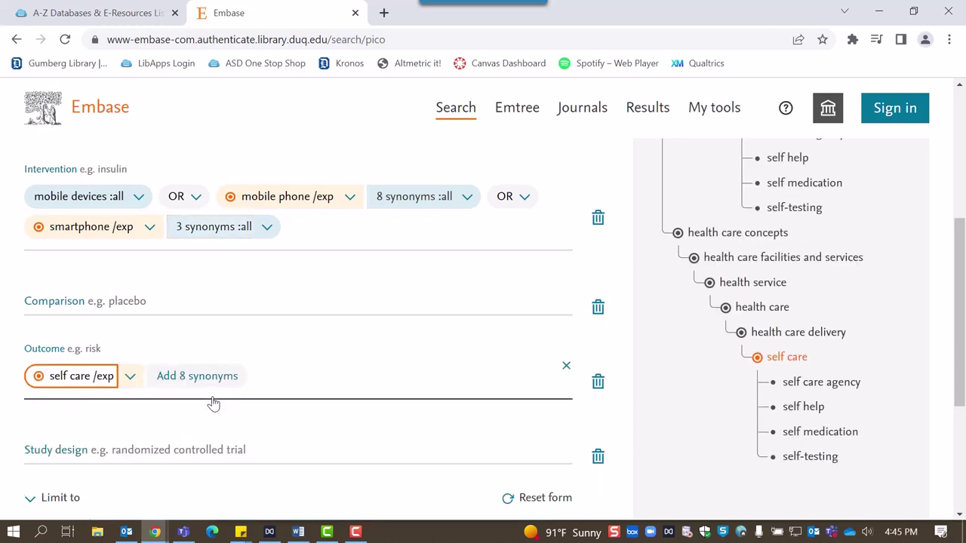
pyautogui.click(211, 378)
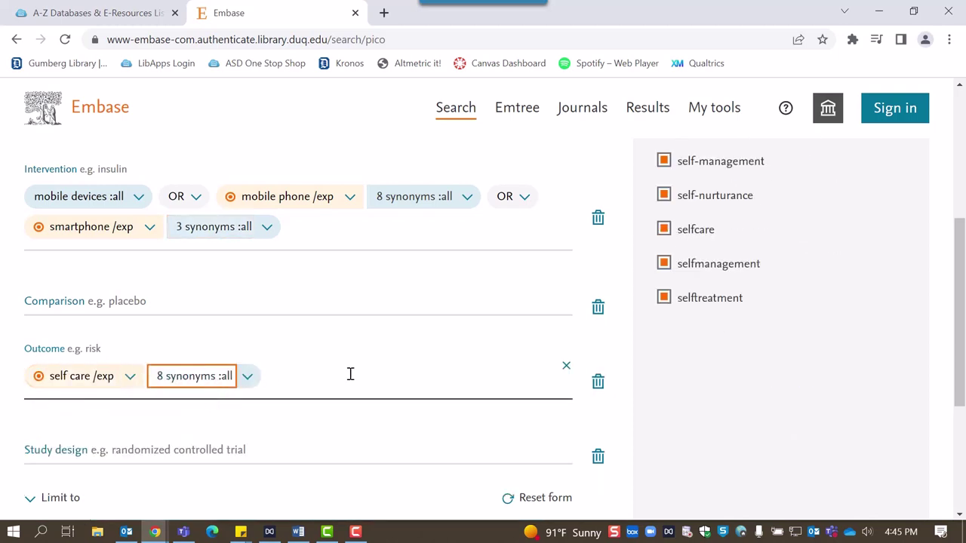
pyautogui.scroll(-3, 350, 377)
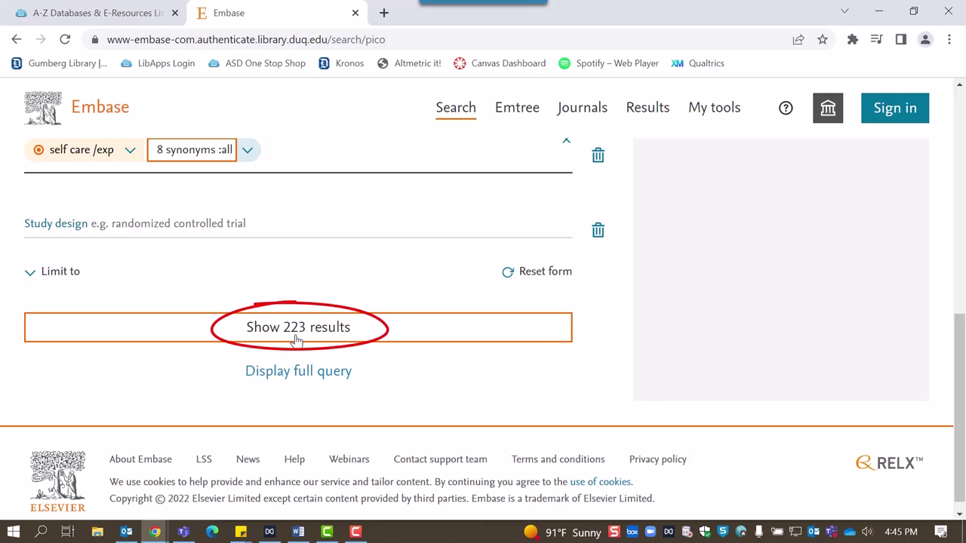
pyautogui.click(296, 328)
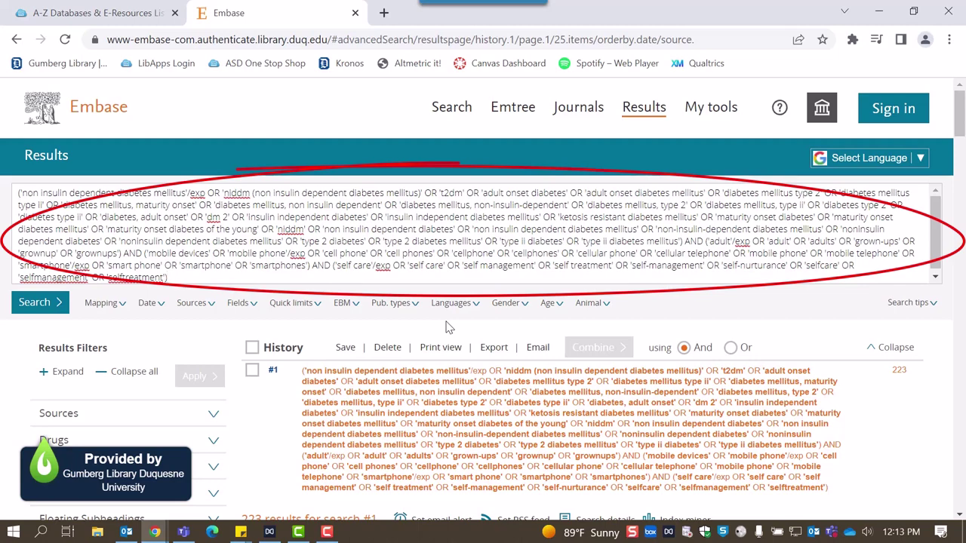
# Step: Select English as the article language limit for the search and collapse the language list
pyautogui.scroll(-1, 445, 326)
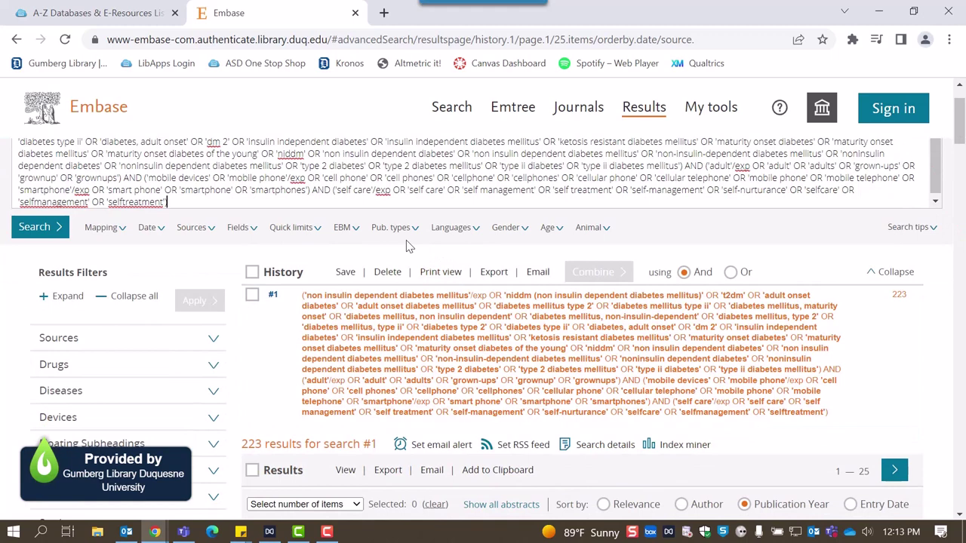
pyautogui.write(')')
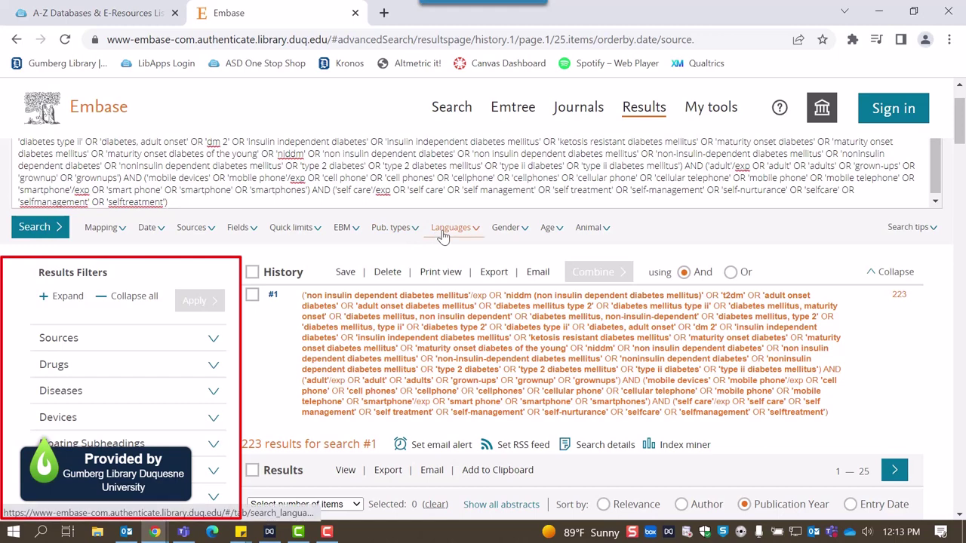
pyautogui.click(443, 234)
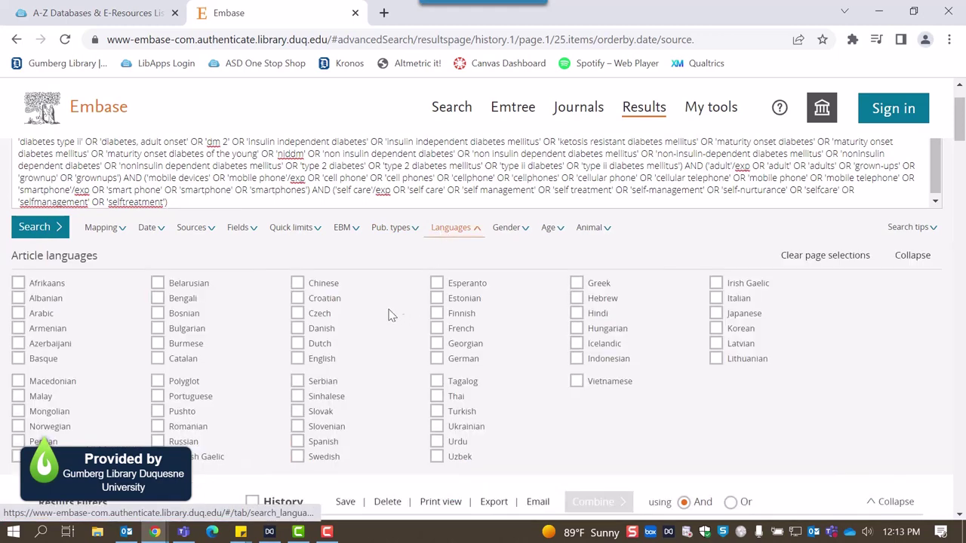
pyautogui.click(298, 359)
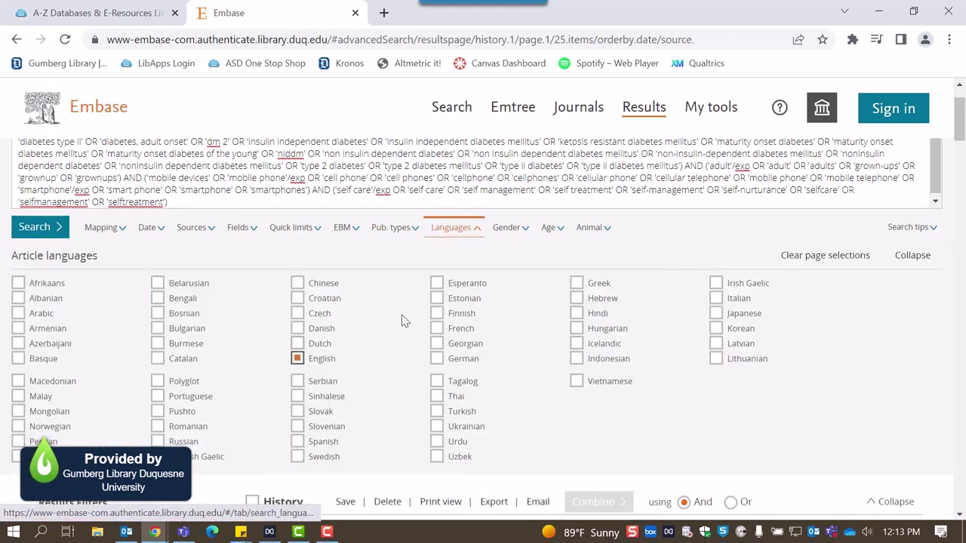
pyautogui.click(474, 233)
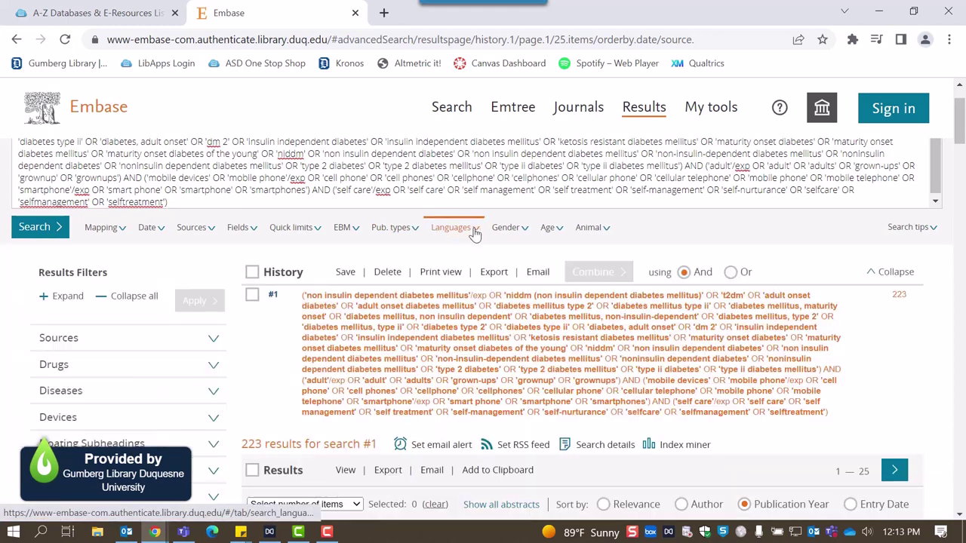
# Step: Limit the publication types to all except Conference Abstract, Conference Paper and Conference Review, and run the search with the selected limits
pyautogui.click(411, 231)
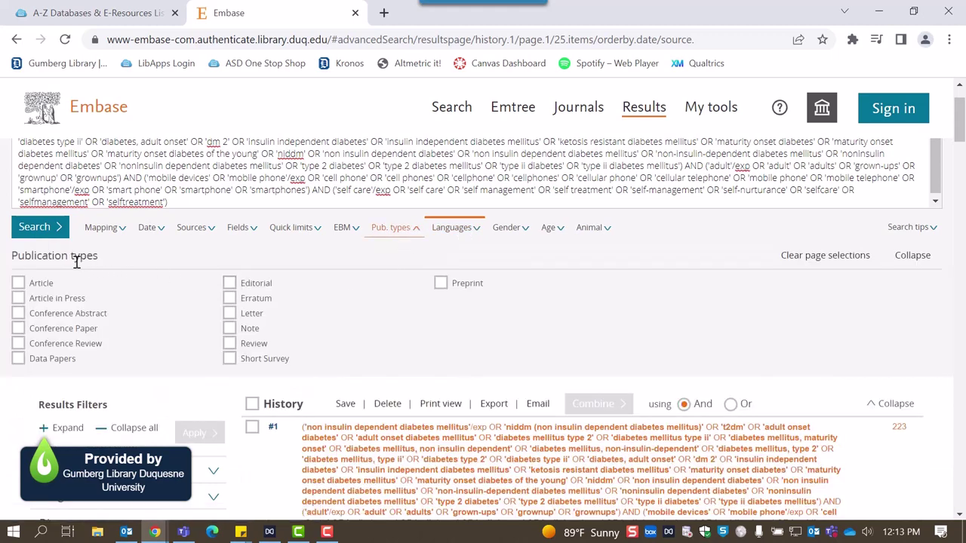
pyautogui.click(19, 283)
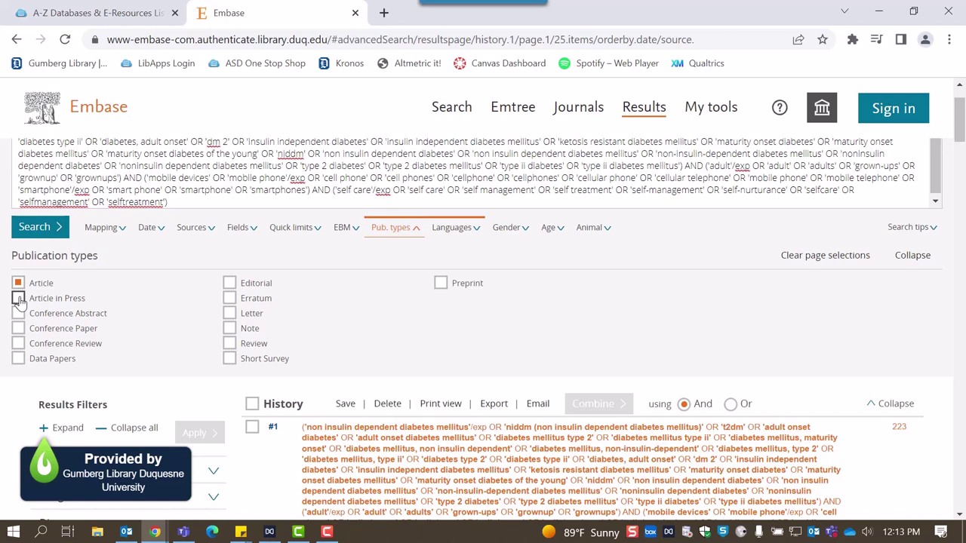
pyautogui.click(19, 299)
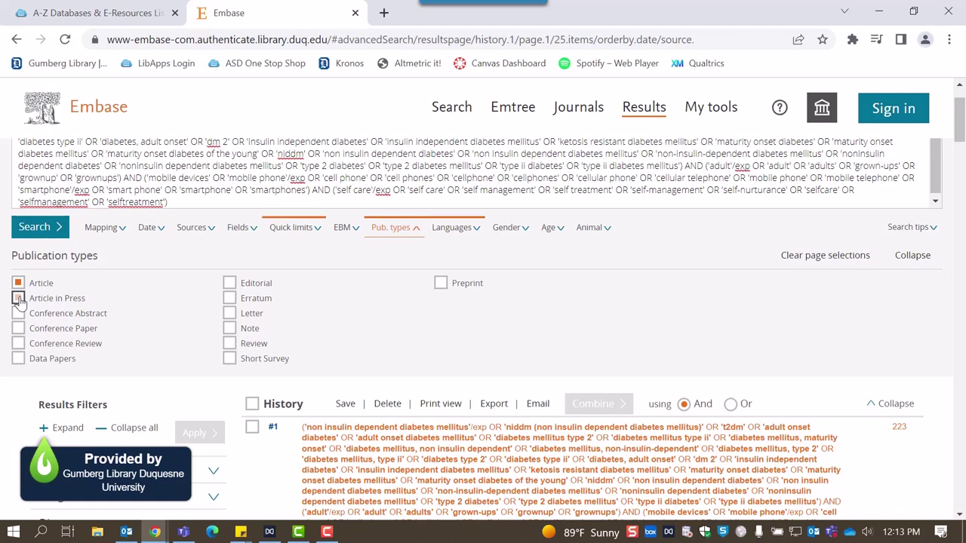
pyautogui.click(18, 359)
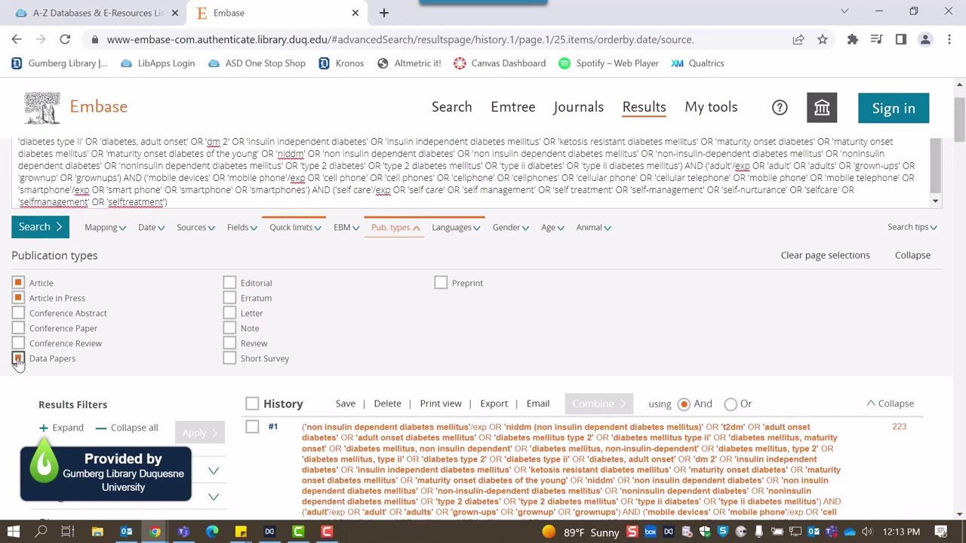
pyautogui.click(230, 283)
pyautogui.click(229, 300)
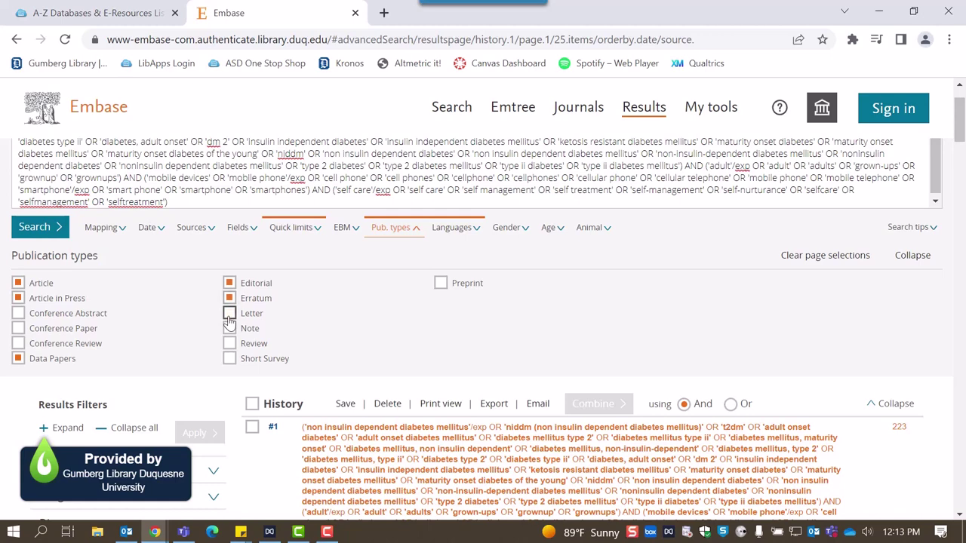
pyautogui.click(229, 313)
pyautogui.click(229, 328)
pyautogui.click(230, 343)
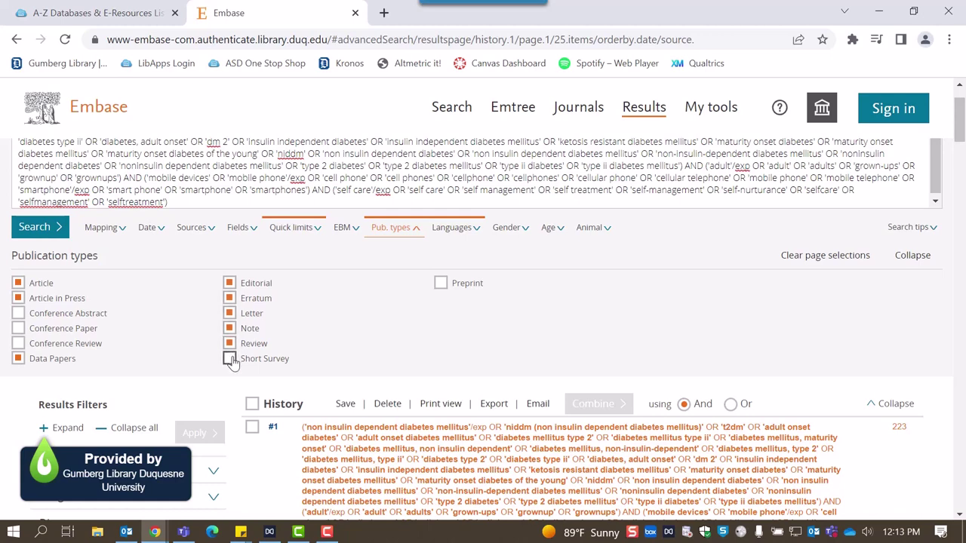
pyautogui.click(230, 360)
pyautogui.click(442, 286)
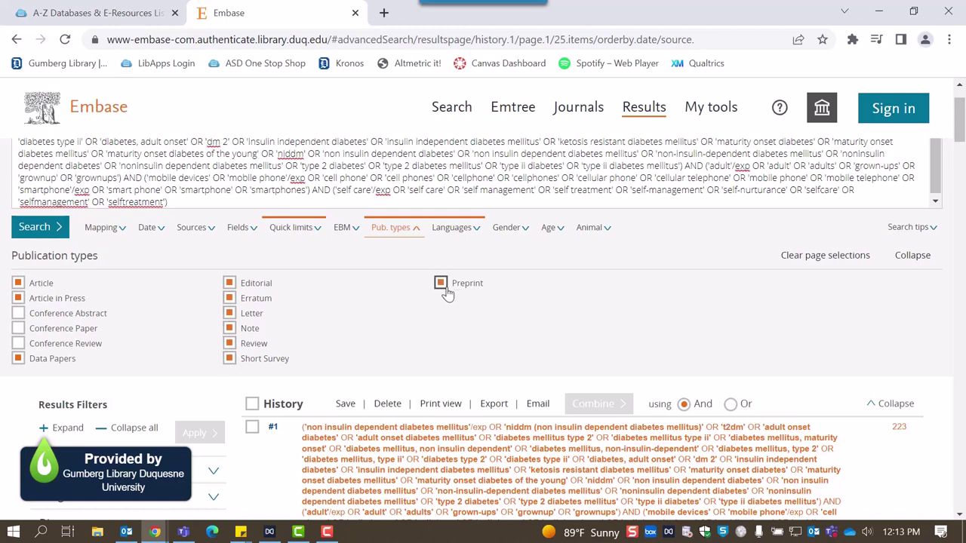
pyautogui.click(401, 232)
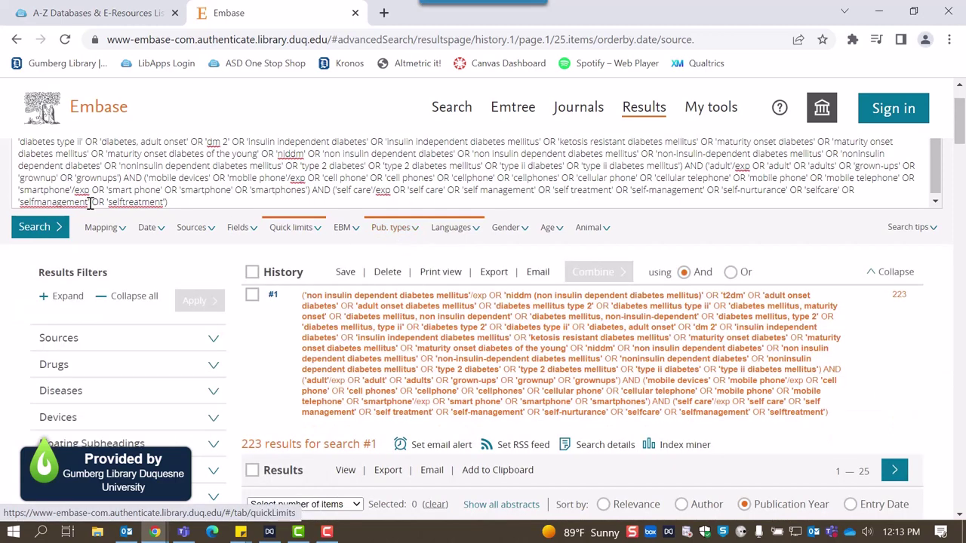
pyautogui.click(37, 228)
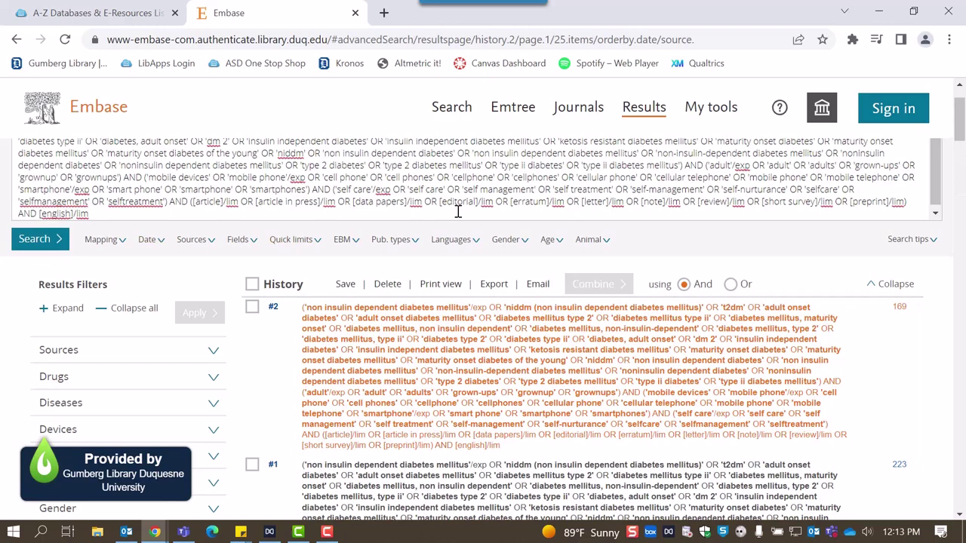
# Step: Open the PDF of the first search result, return to the Embase results and go to that record's Full Text Finder link
pyautogui.scroll(-3, 457, 212)
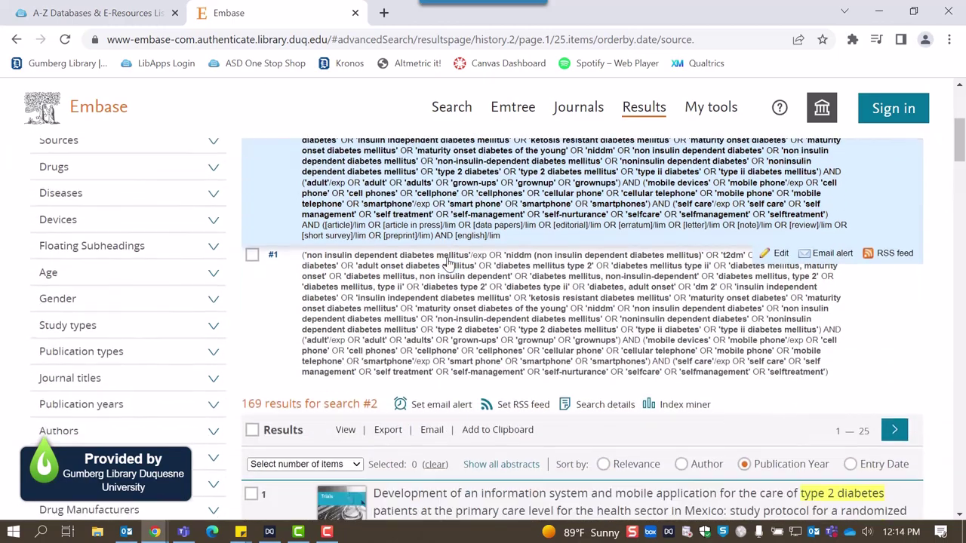
pyautogui.scroll(-5, 447, 266)
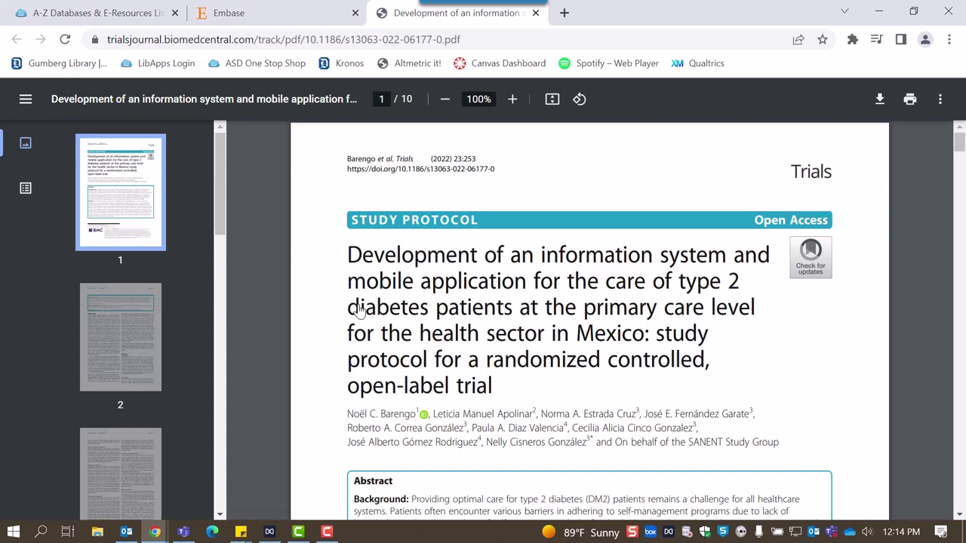
pyautogui.click(281, 21)
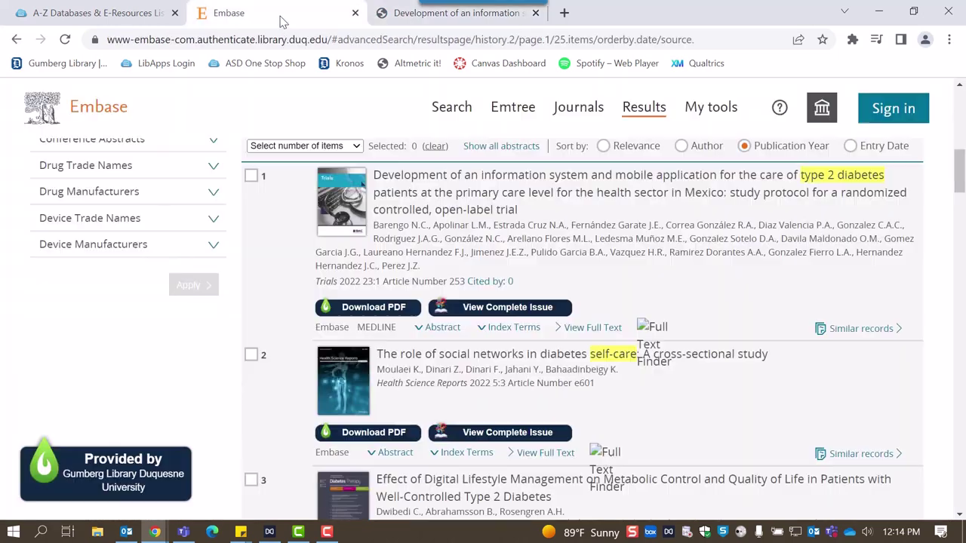
pyautogui.click(654, 332)
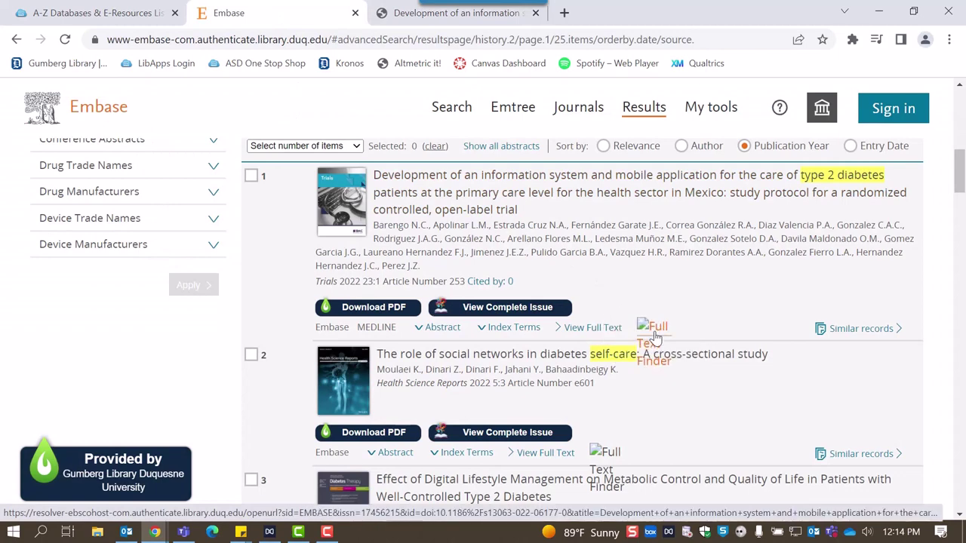